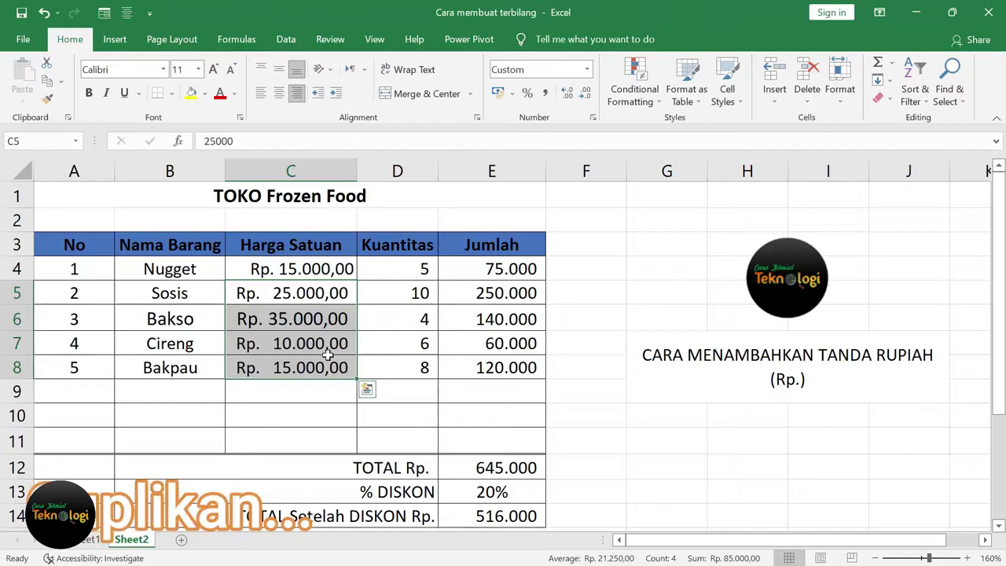
# - Select the Bakpau price in C8, then the Jumlah totals range E4:E8
pyautogui.click(314, 367)
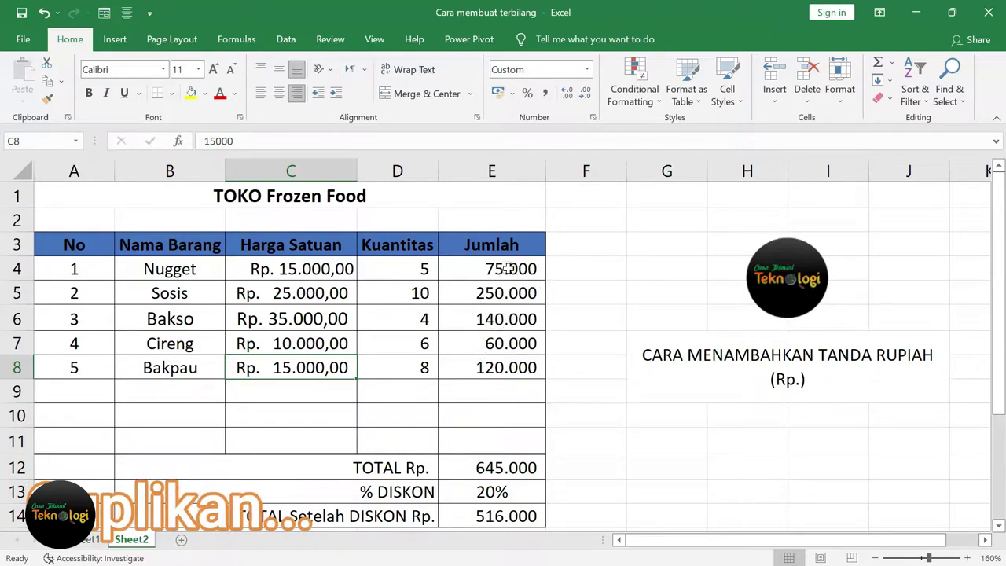
pyautogui.moveTo(510, 269); pyautogui.dragTo(517, 366)
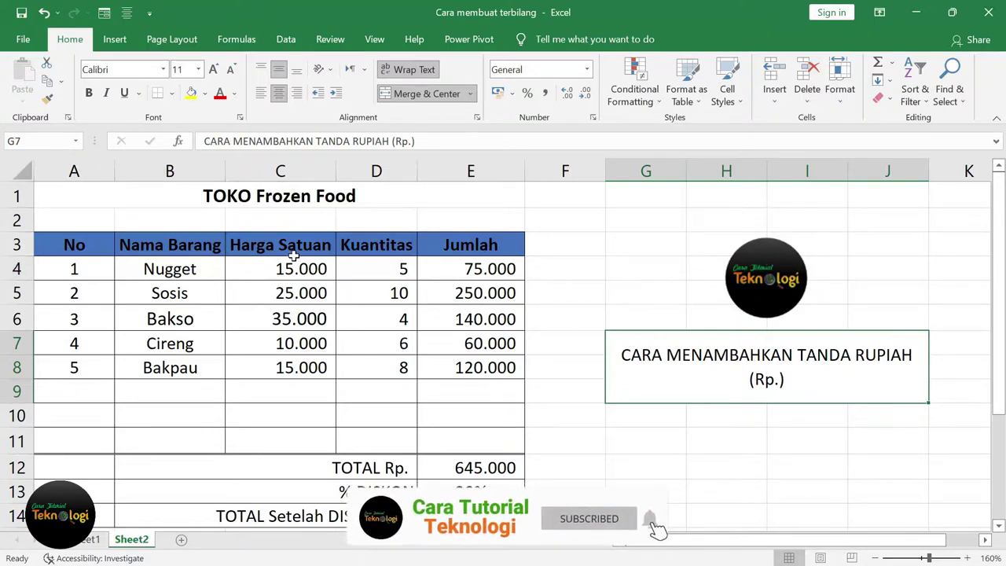
pyautogui.moveTo(294, 268); pyautogui.dragTo(293, 374)
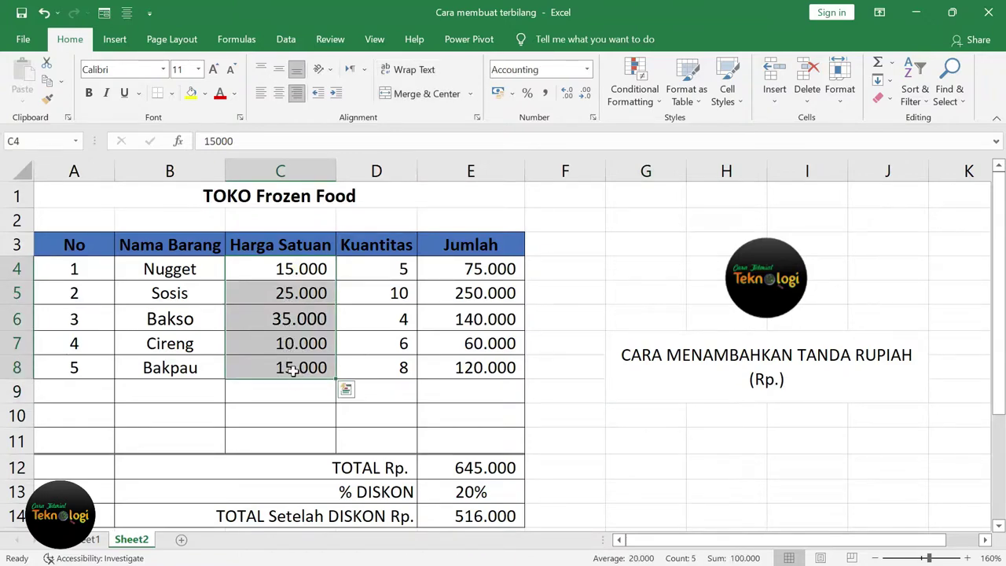
pyautogui.moveTo(493, 269)
pyautogui.mouseDown()
pyautogui.moveTo(482, 292)
pyautogui.moveTo(499, 367)
pyautogui.mouseUp()
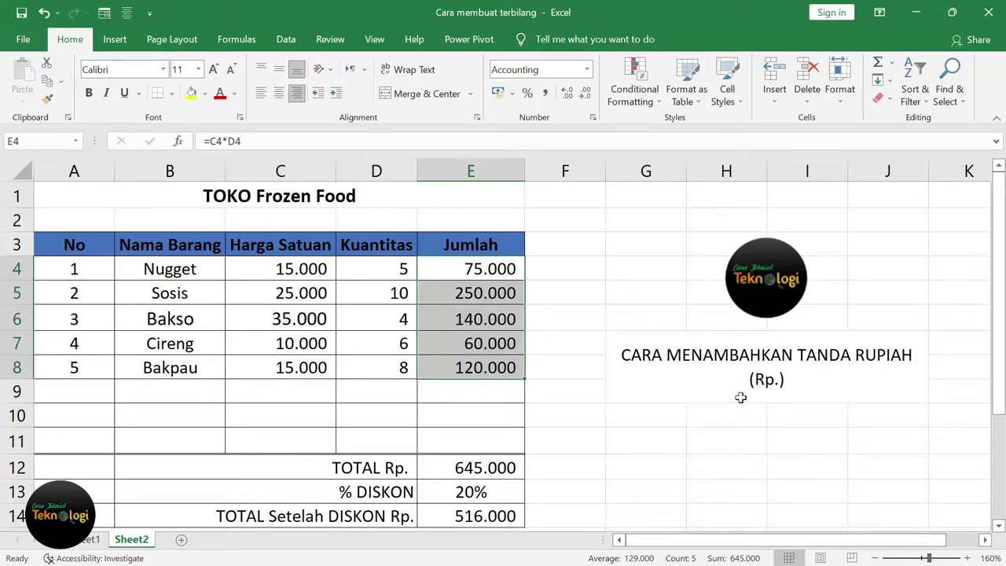
pyautogui.click(482, 472)
pyautogui.click(378, 470)
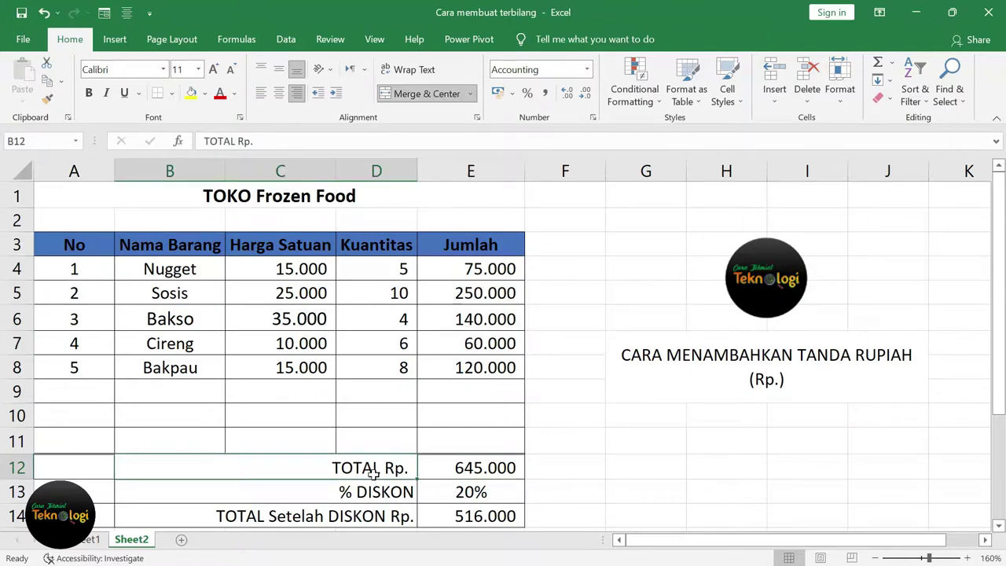
pyautogui.click(482, 464)
pyautogui.click(705, 438)
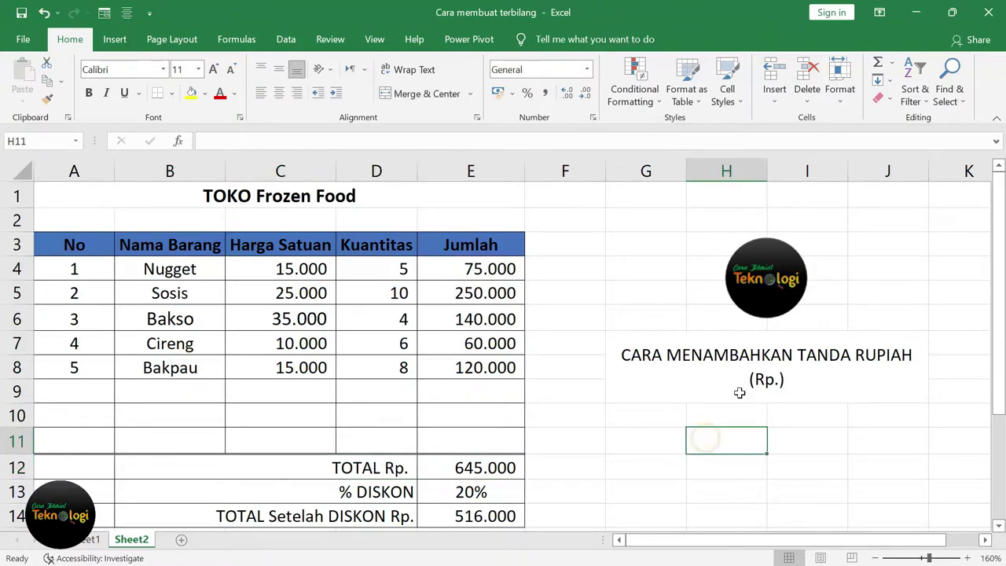
pyautogui.click(740, 355)
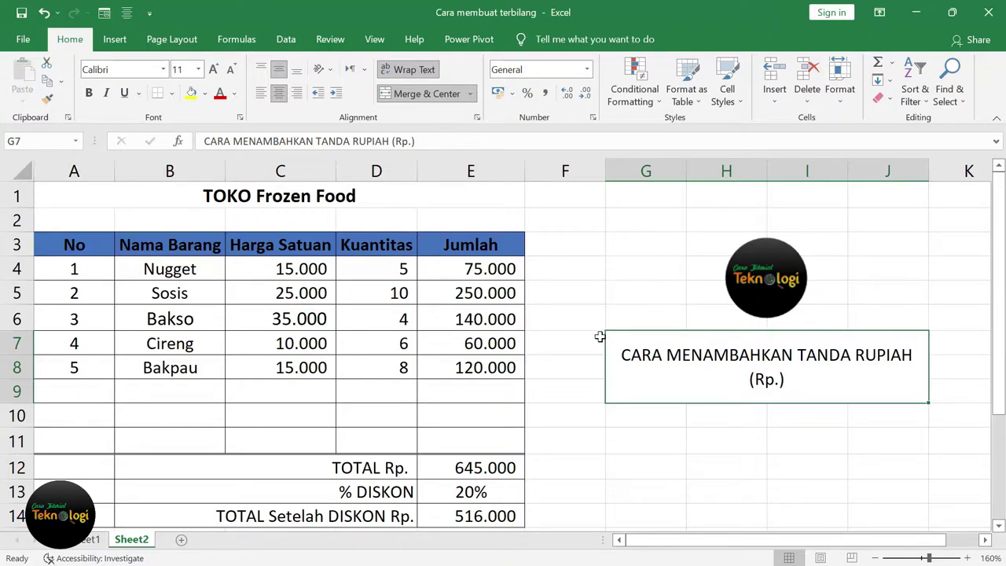
pyautogui.click(313, 261)
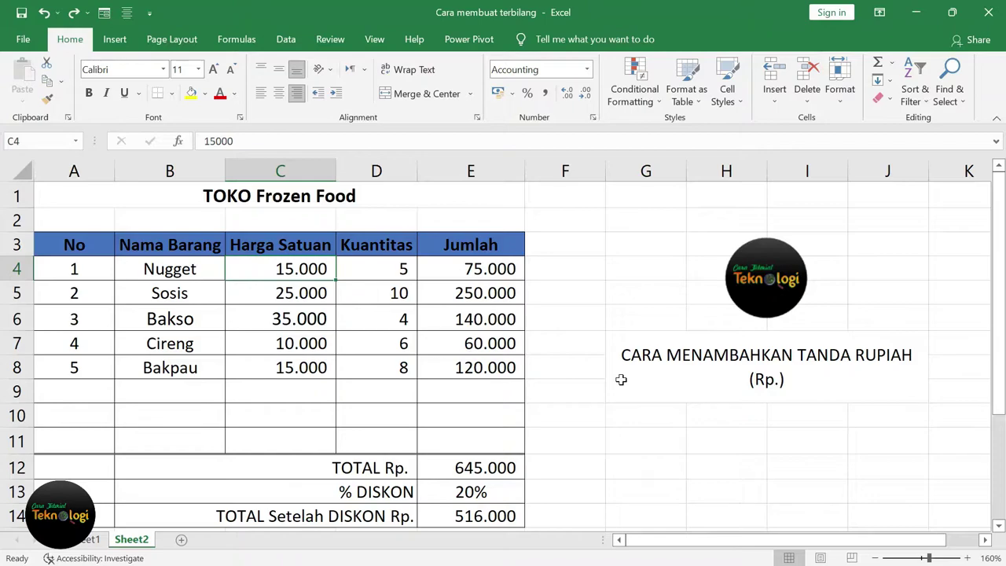
pyautogui.write('Rp.')
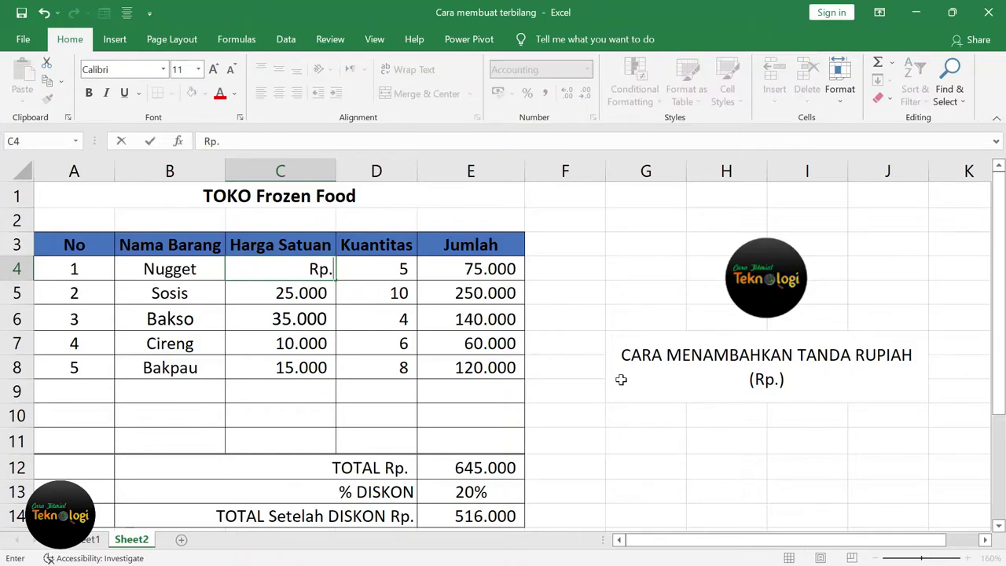
pyautogui.write(' 15')
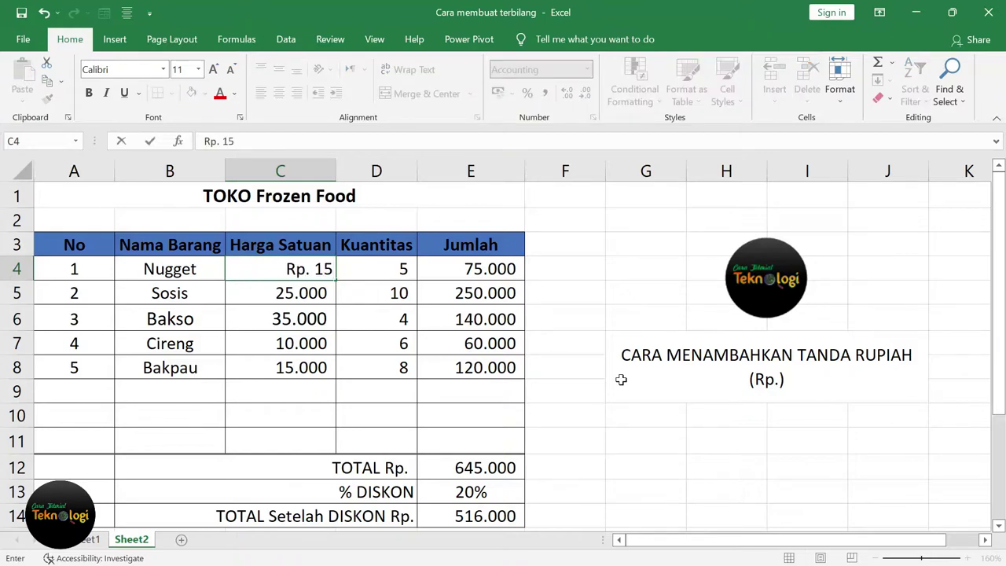
pyautogui.write('000')
pyautogui.press('Return')
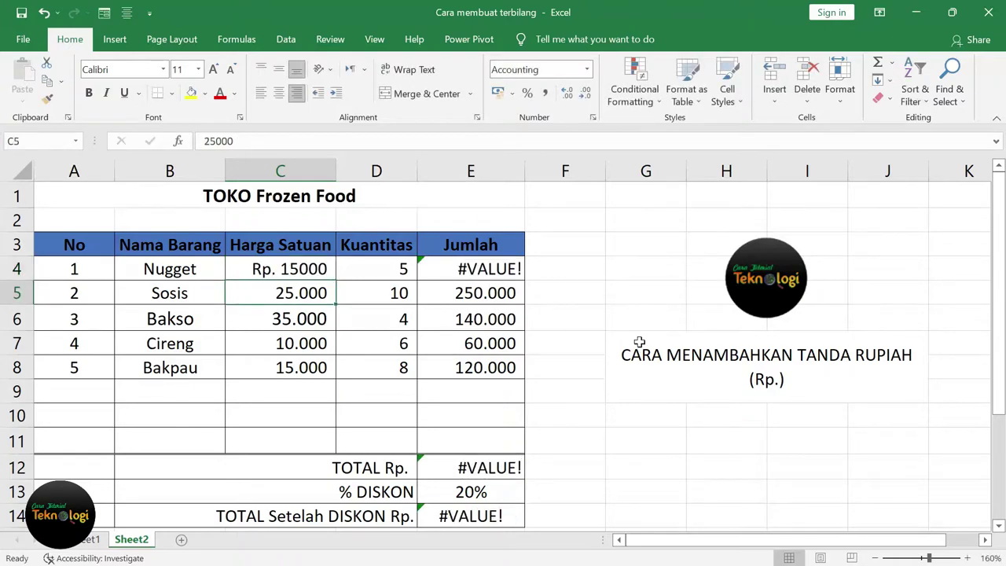
pyautogui.click(502, 267)
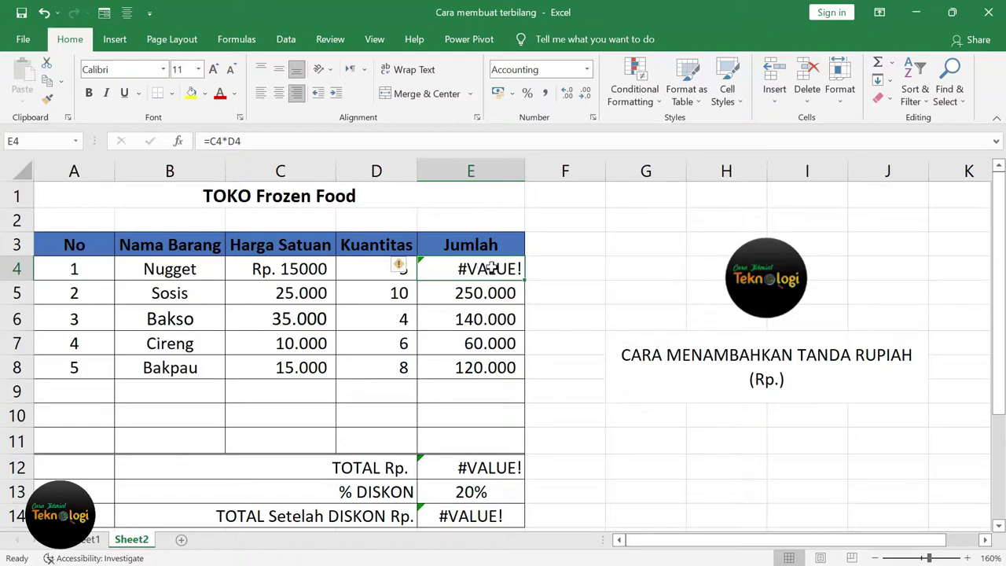
pyautogui.click(297, 269)
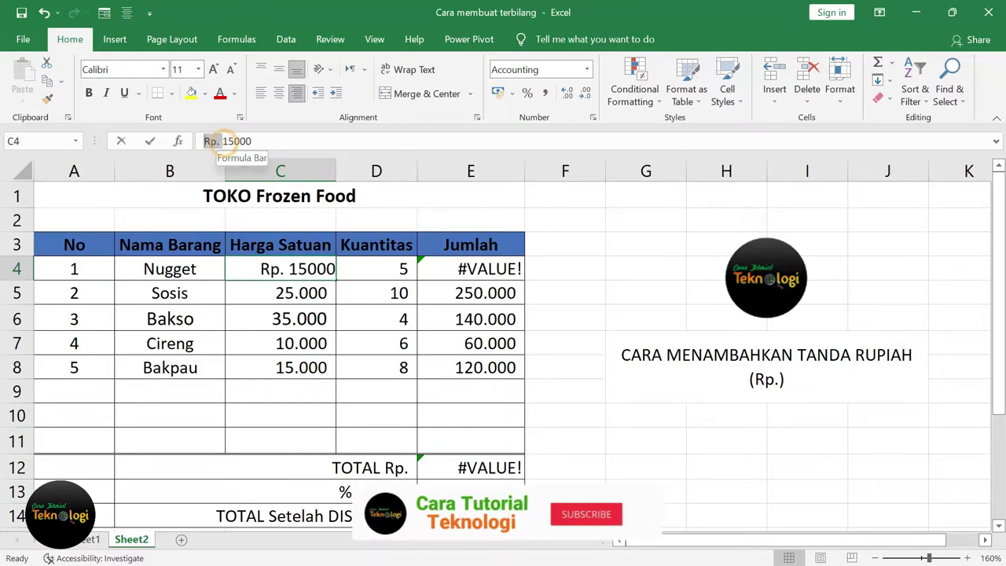
pyautogui.moveTo(203, 141); pyautogui.dragTo(227, 141)
pyautogui.press('BackSpace')
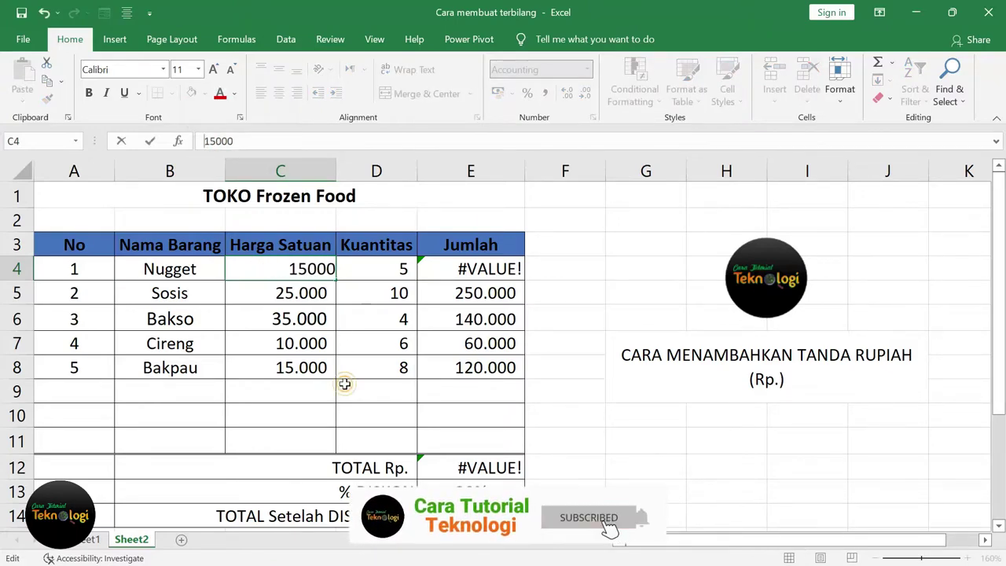
pyautogui.click(344, 382)
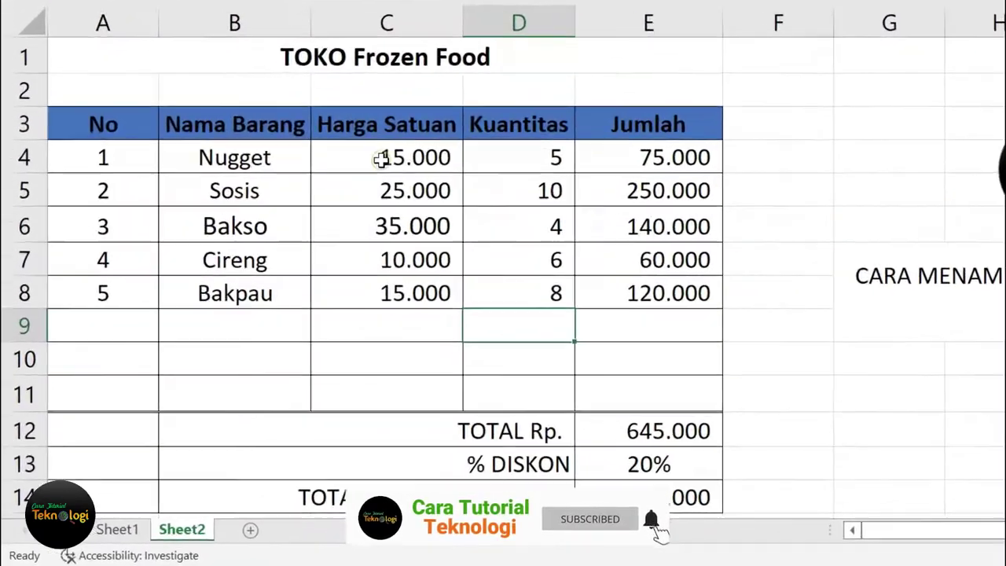
# - Format the Nugget price in C4 as Currency with the Rp symbol and 0 decimals
pyautogui.click(381, 158)
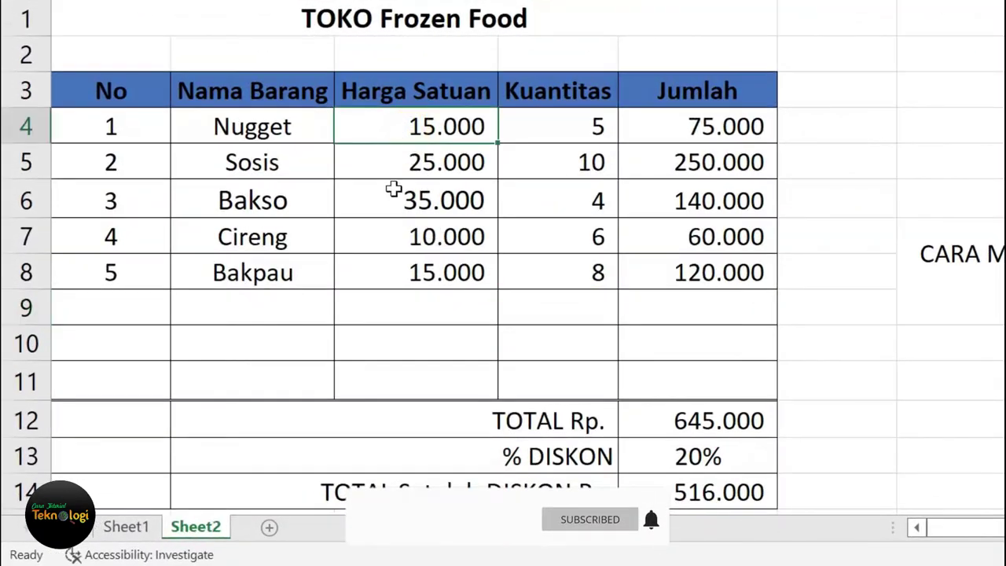
pyautogui.rightClick(383, 158)
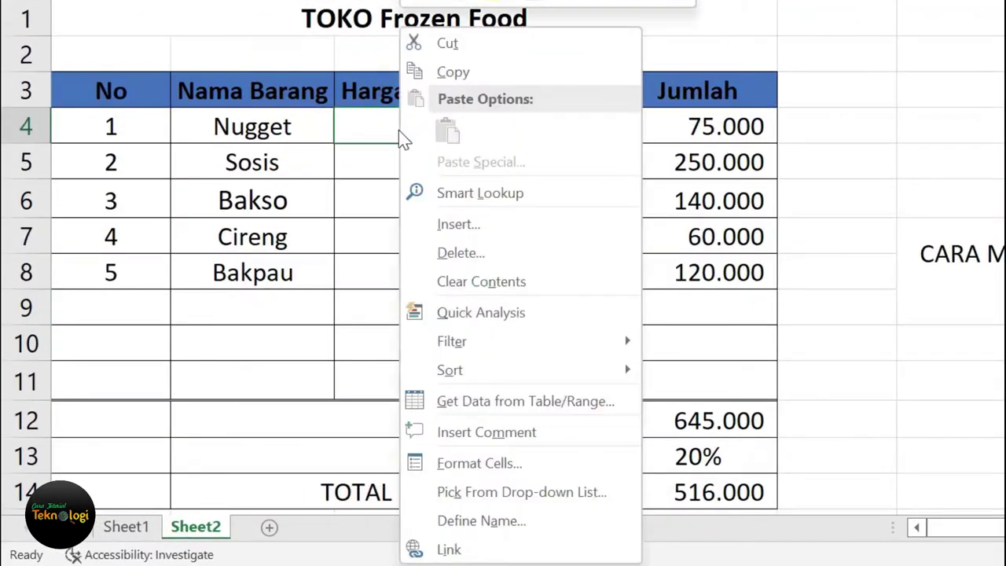
pyautogui.click(494, 475)
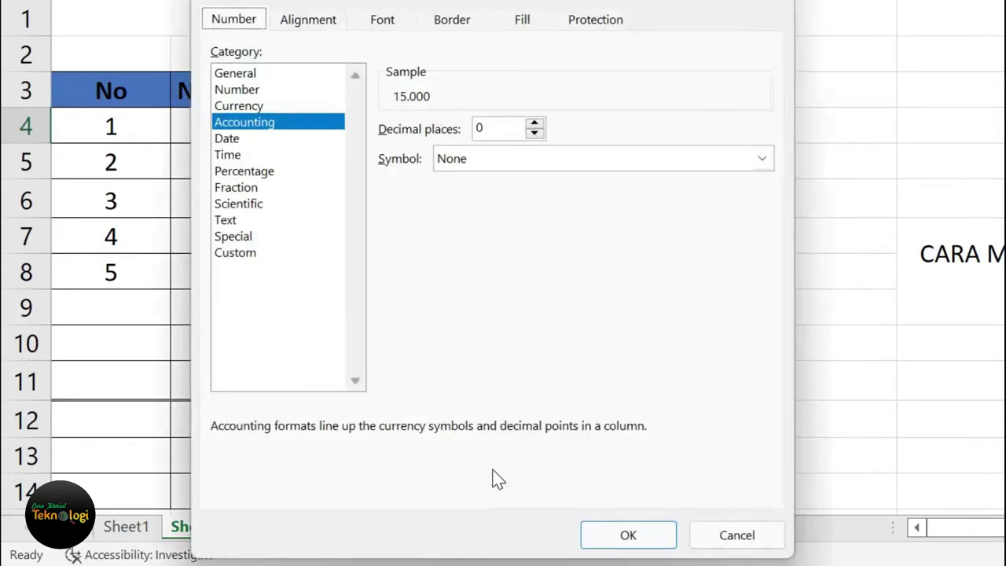
pyautogui.click(236, 107)
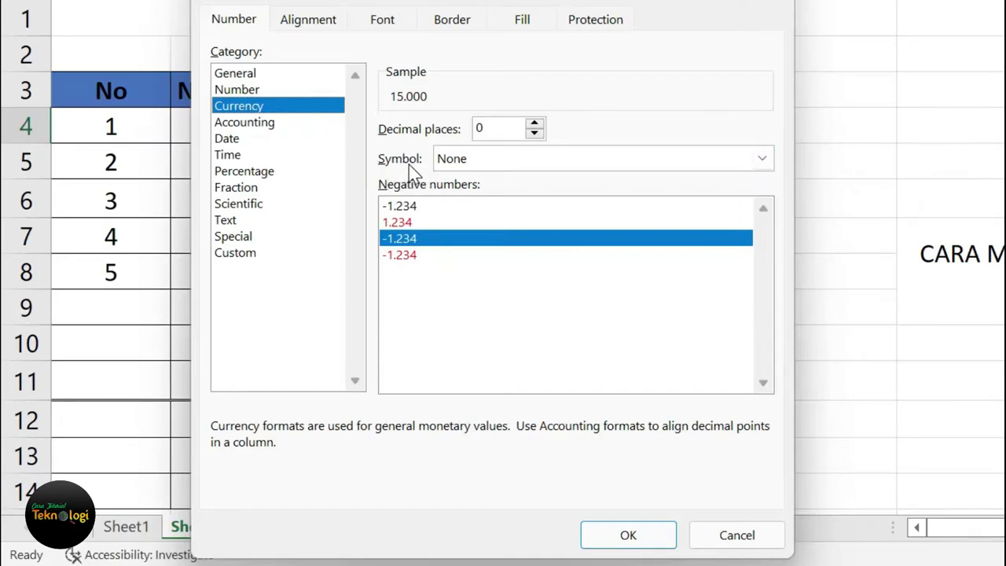
pyautogui.click(763, 162)
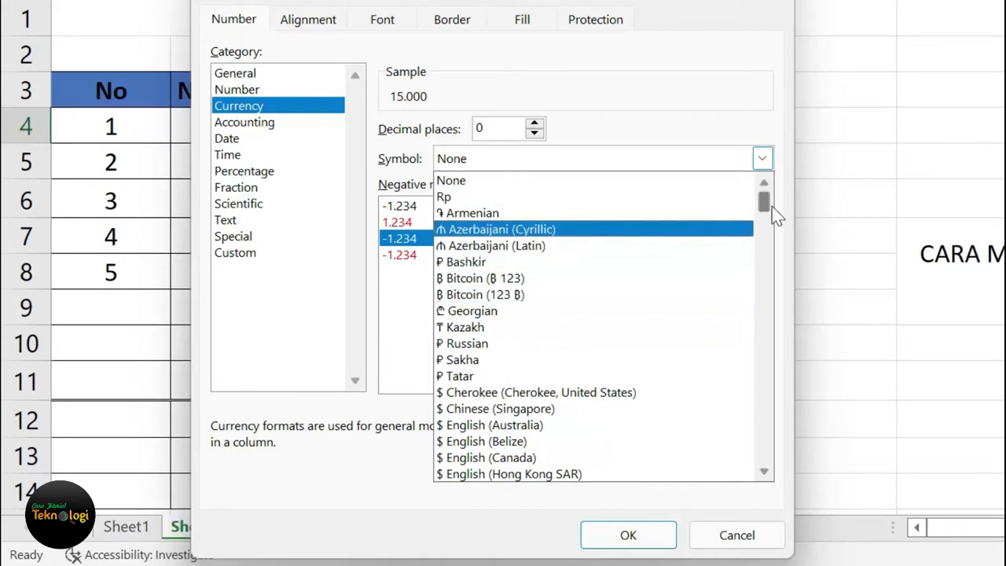
pyautogui.moveTo(764, 204)
pyautogui.mouseDown()
pyautogui.moveTo(769, 492)
pyautogui.moveTo(772, 170)
pyautogui.mouseUp()
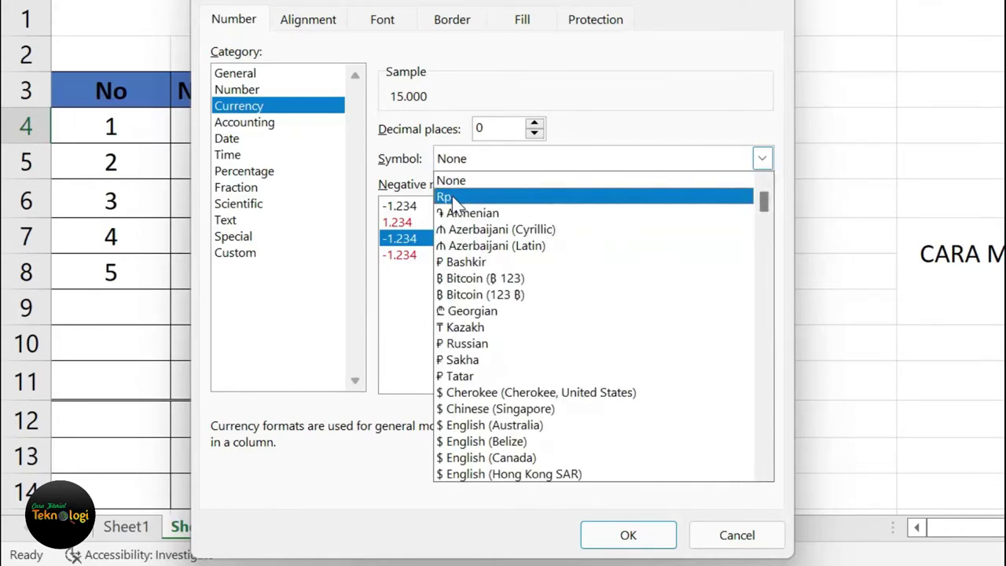
pyautogui.click(454, 200)
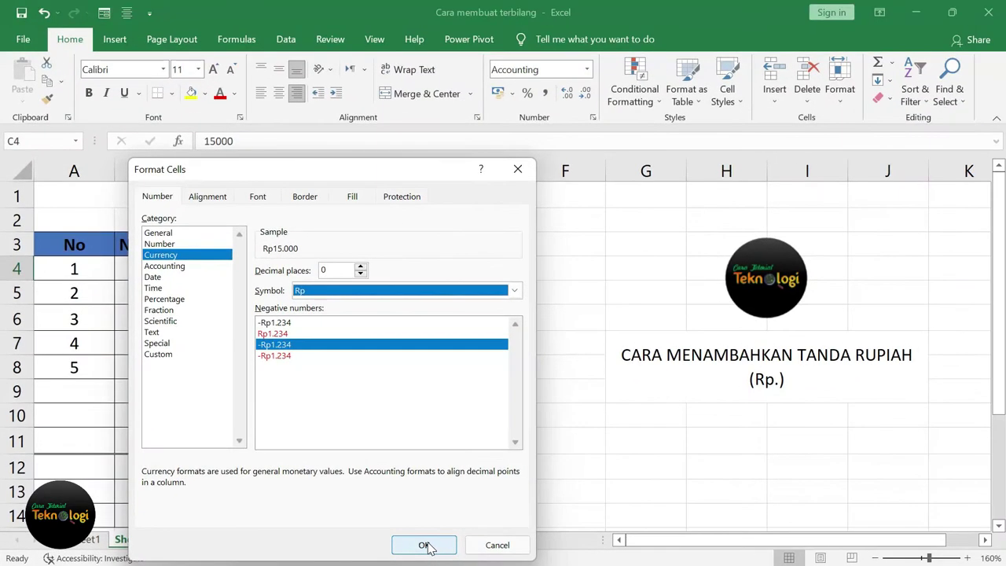
pyautogui.click(425, 543)
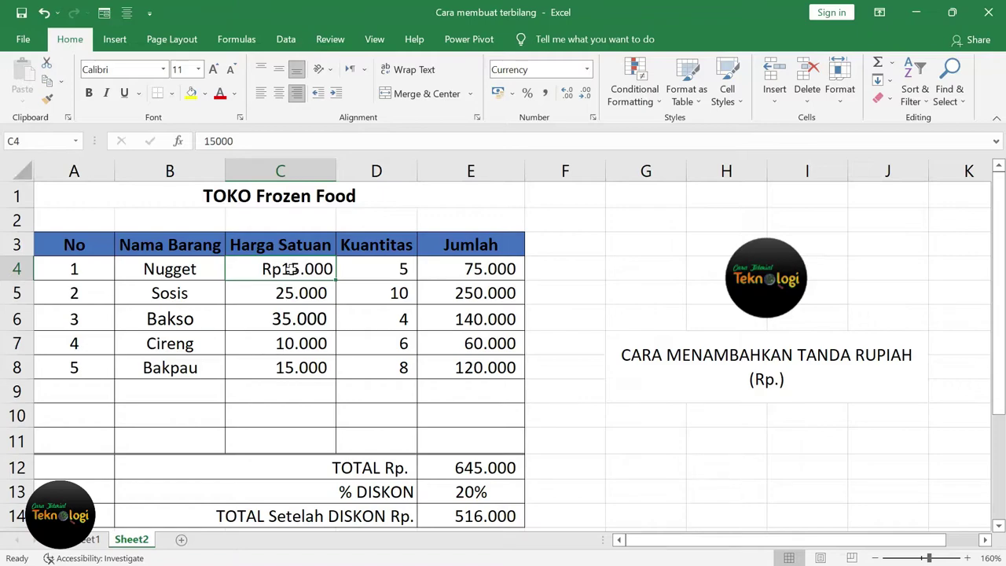
# - Raise C4's Currency decimal places to 2 so it reads Rp15.000,00
pyautogui.rightClick(291, 268)
pyautogui.click(376, 506)
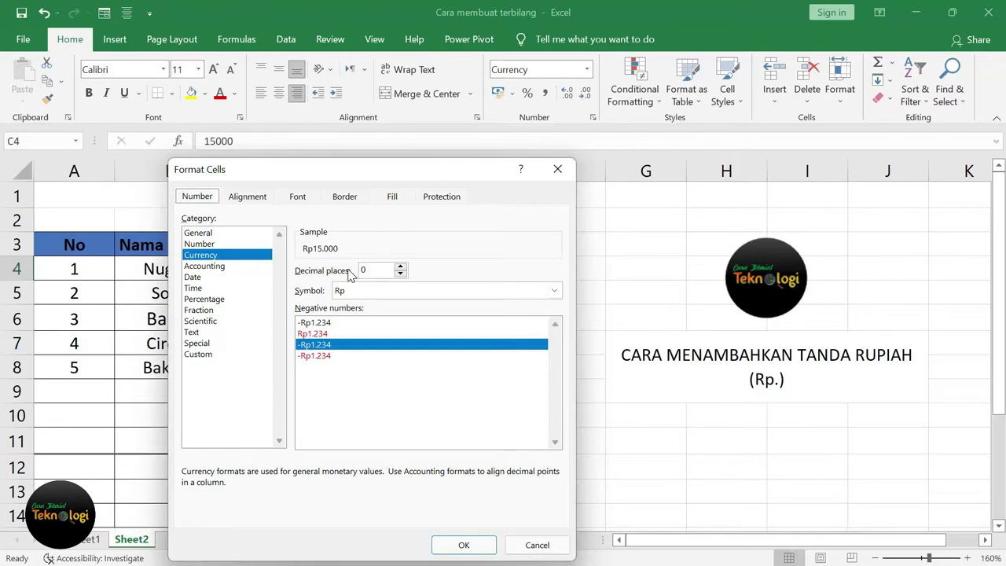
pyautogui.click(400, 267)
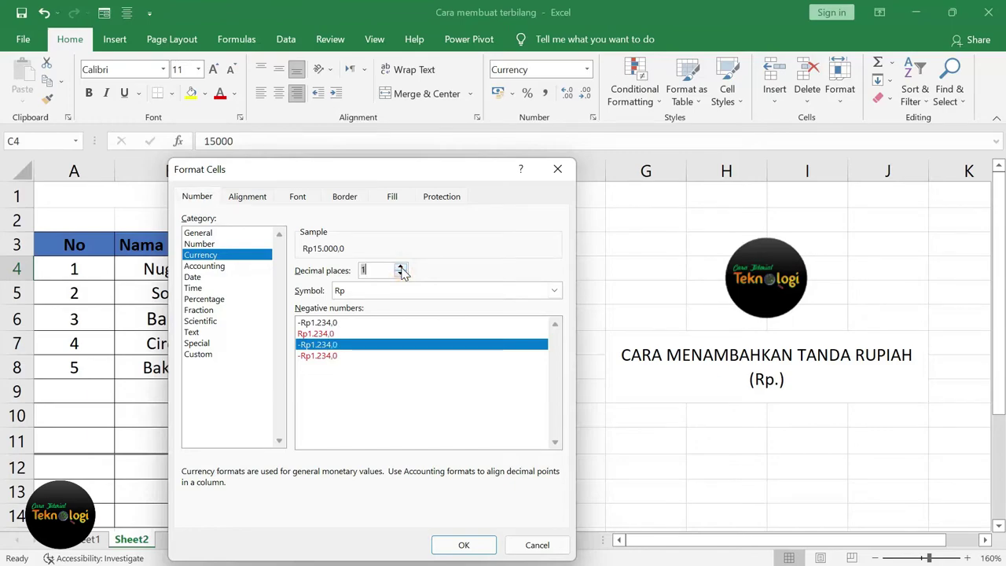
pyautogui.click(400, 266)
pyautogui.click(461, 548)
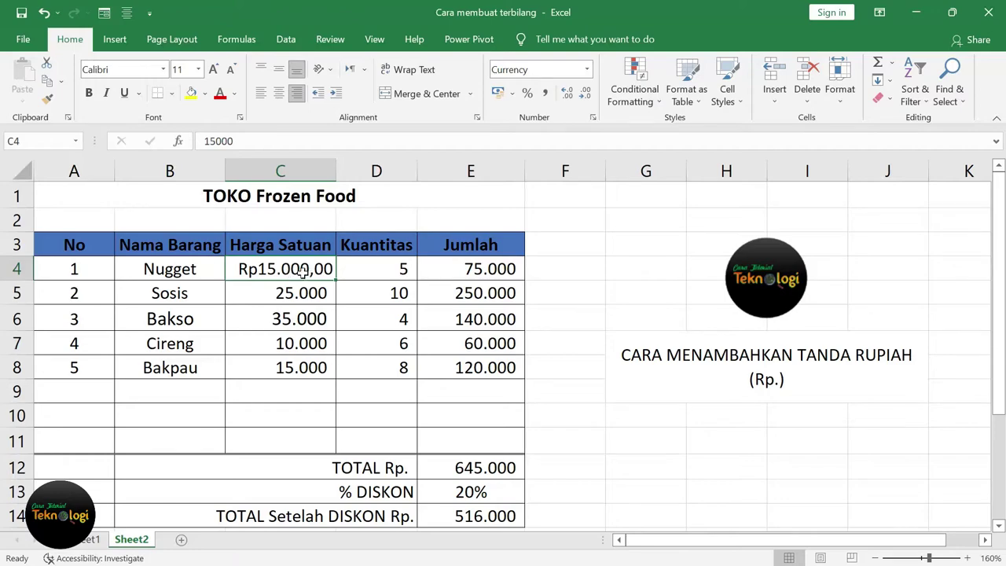
# - Edit C4's custom format code to add a period after Rp, giving Rp. 15.000,00
pyautogui.rightClick(299, 272)
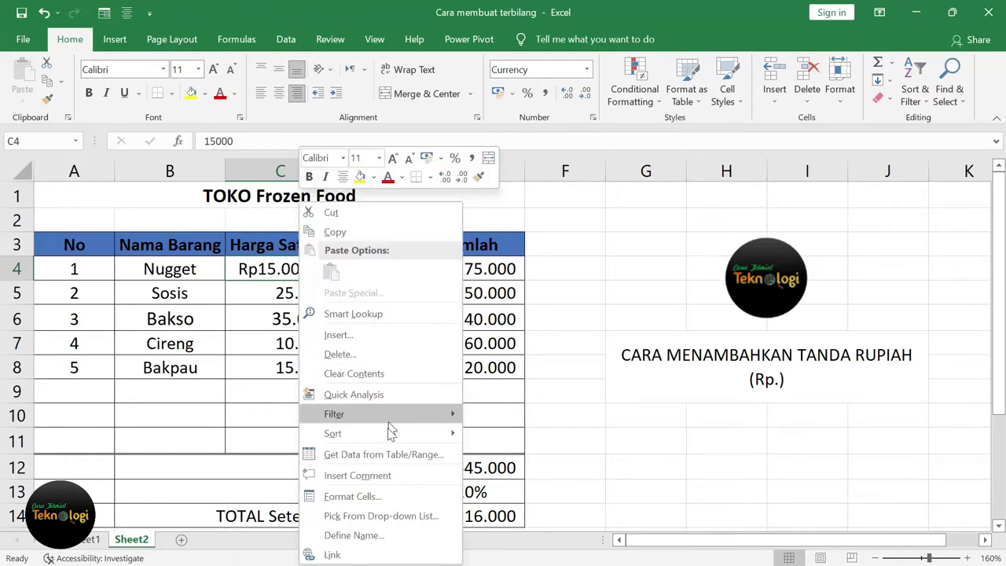
pyautogui.click(389, 497)
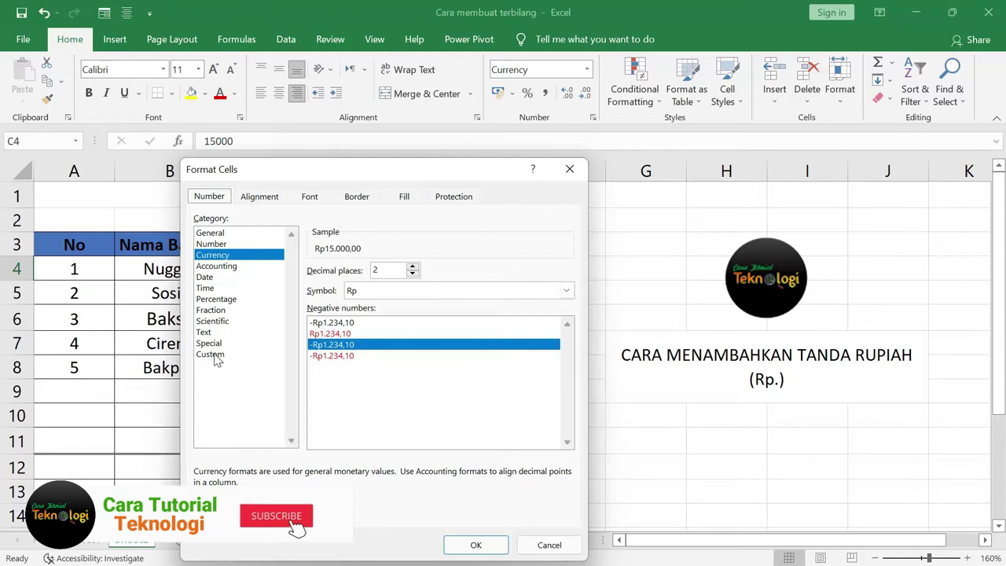
pyautogui.click(214, 356)
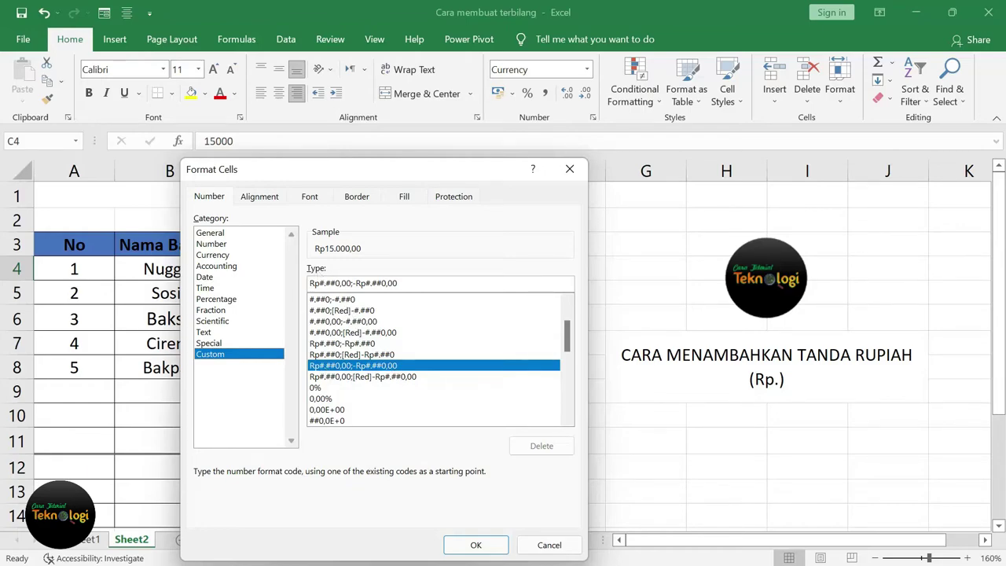
pyautogui.click(317, 284)
pyautogui.write('.')
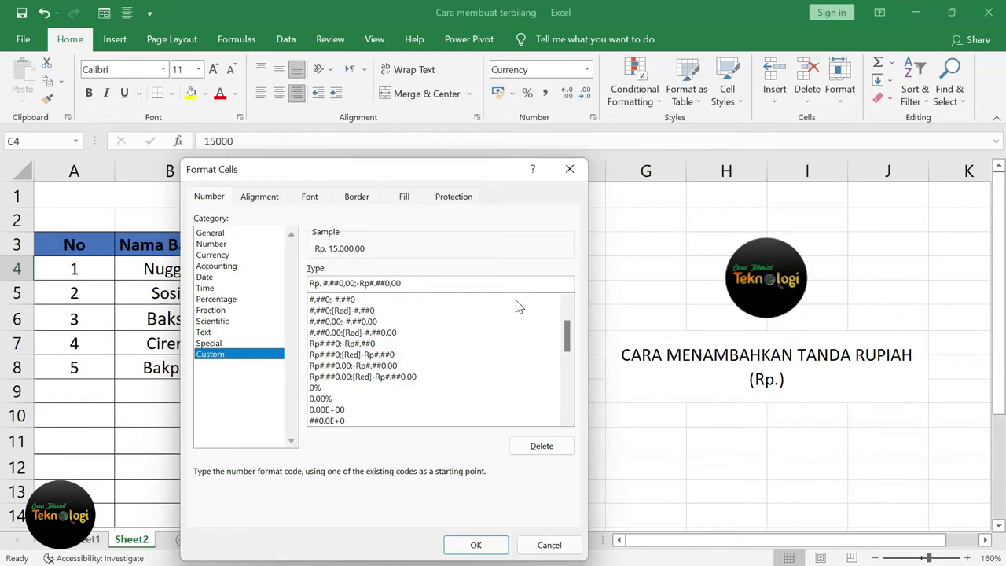
pyautogui.click(479, 548)
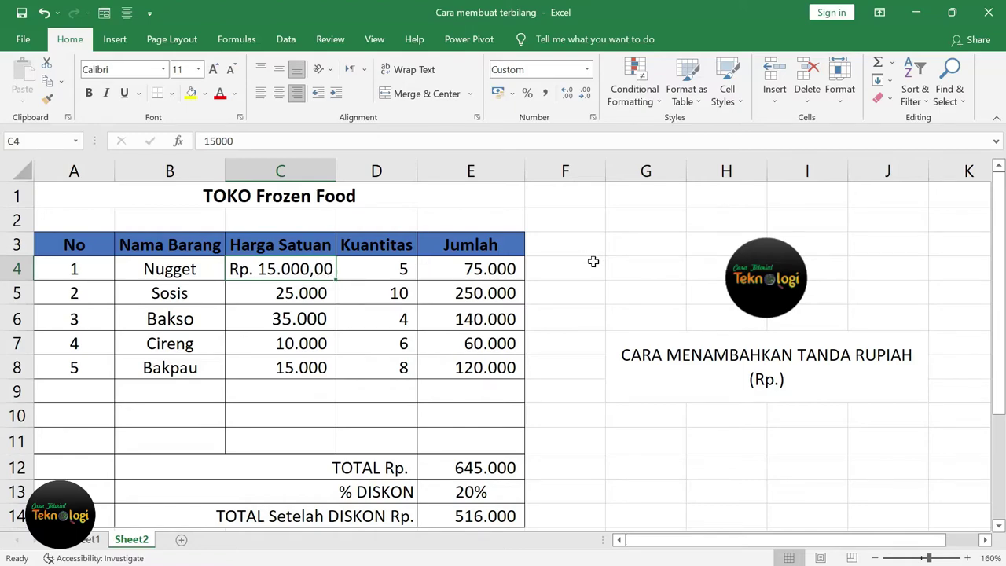
# - Apply the two-decimal Rp. custom format to prices C5:C8, e.g. Rp. 25.000,00
pyautogui.moveTo(285, 295); pyautogui.dragTo(285, 369)
pyautogui.rightClick(286, 371)
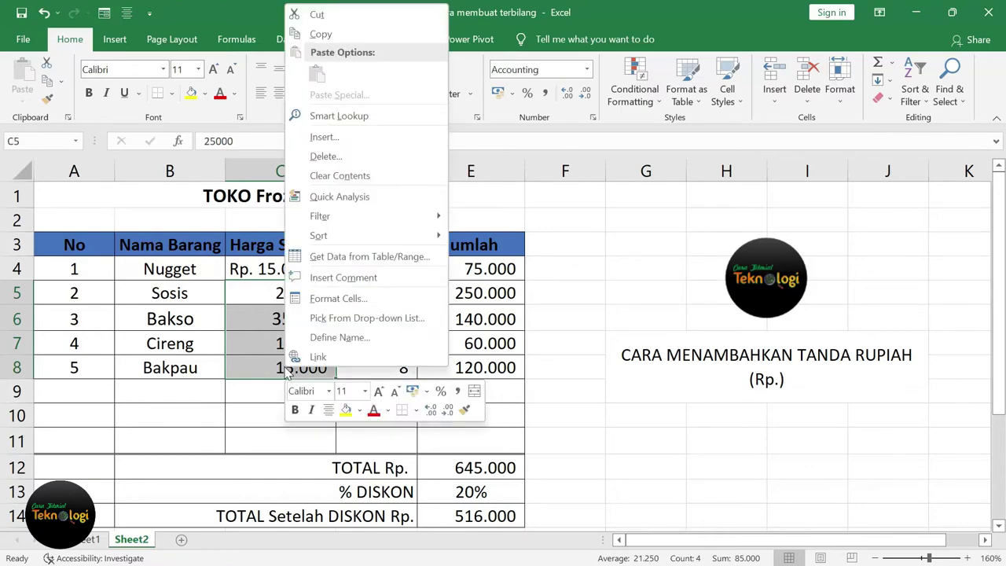
pyautogui.click(346, 298)
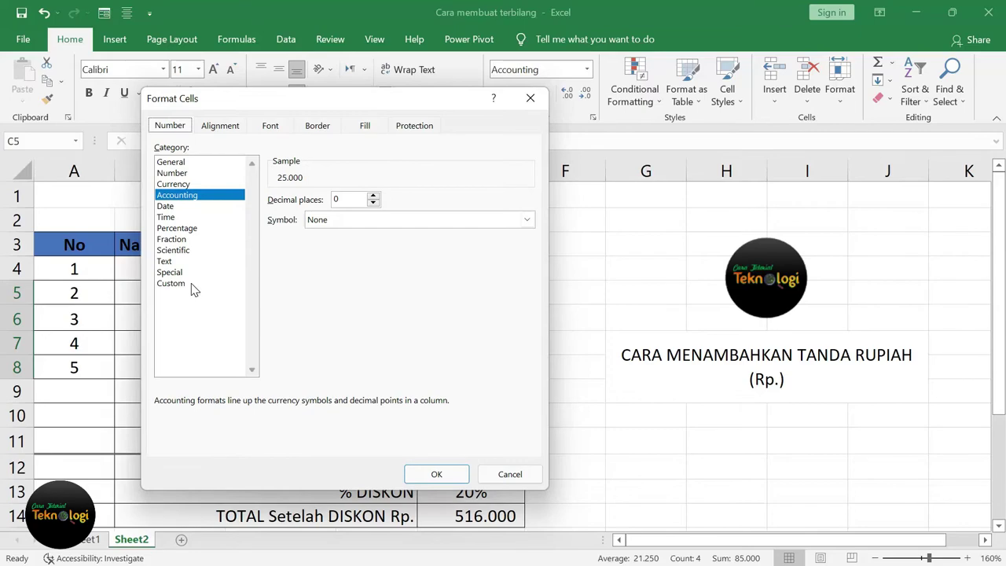
pyautogui.click(192, 285)
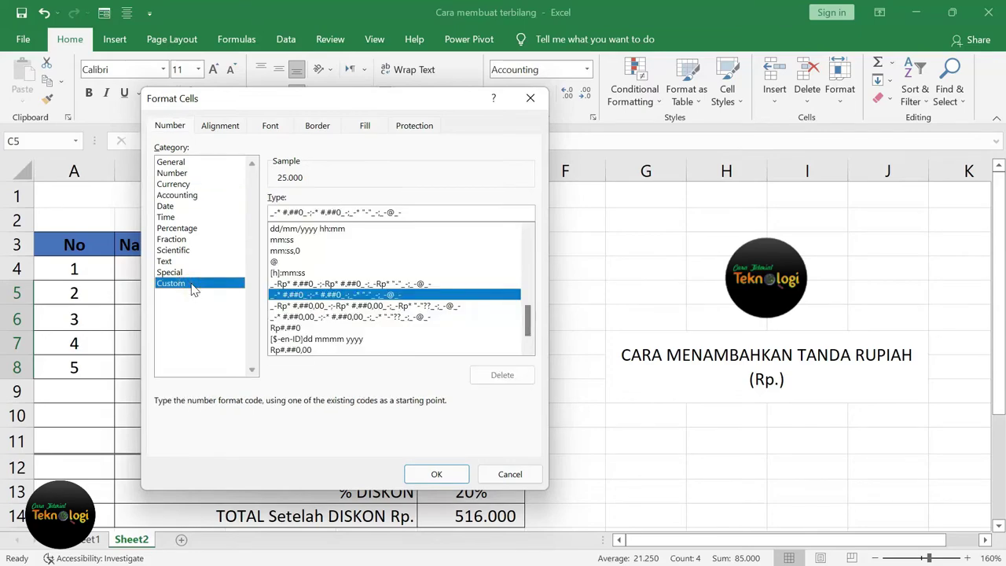
pyautogui.click(311, 306)
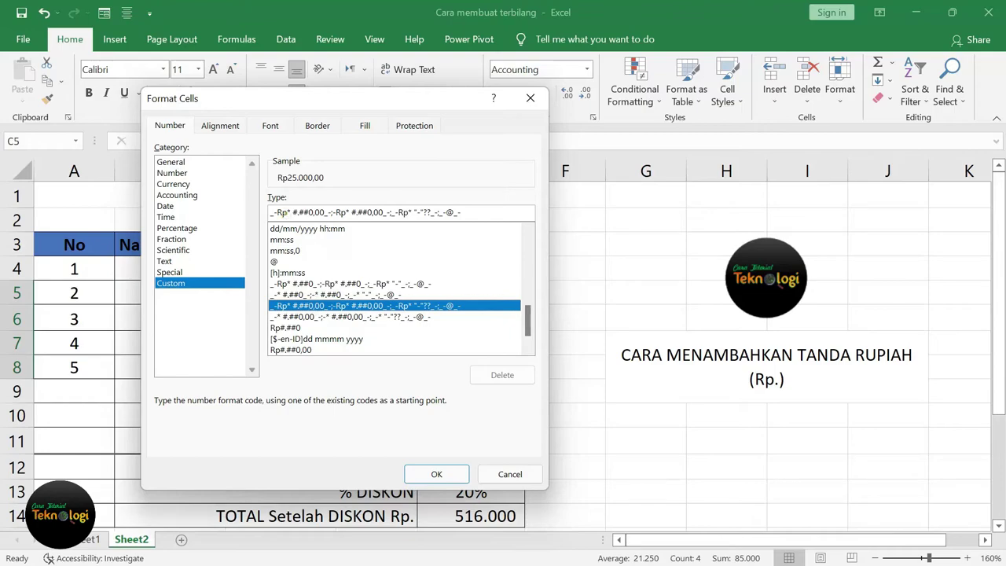
pyautogui.click(289, 212)
pyautogui.write('.')
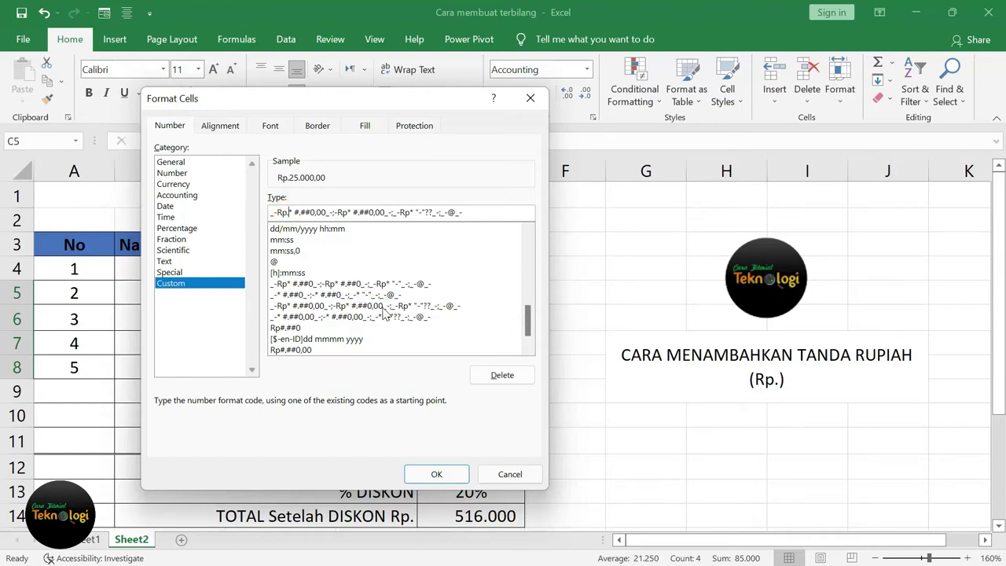
pyautogui.click(437, 474)
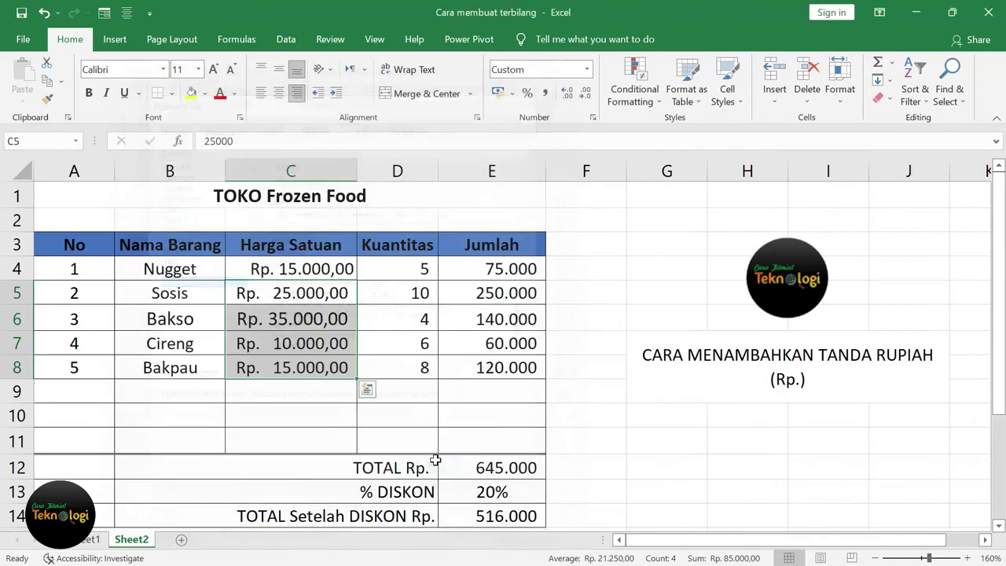
pyautogui.click(328, 358)
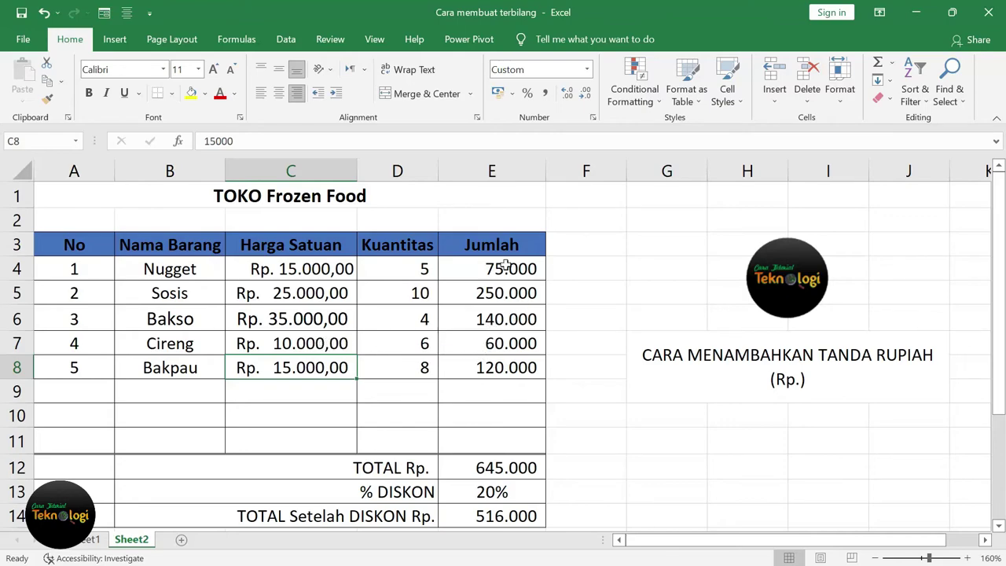
# - Give the Jumlah totals E4:E8 the Currency format, e.g. Rp75.000 and Rp250.000
pyautogui.moveTo(504, 275); pyautogui.dragTo(514, 365)
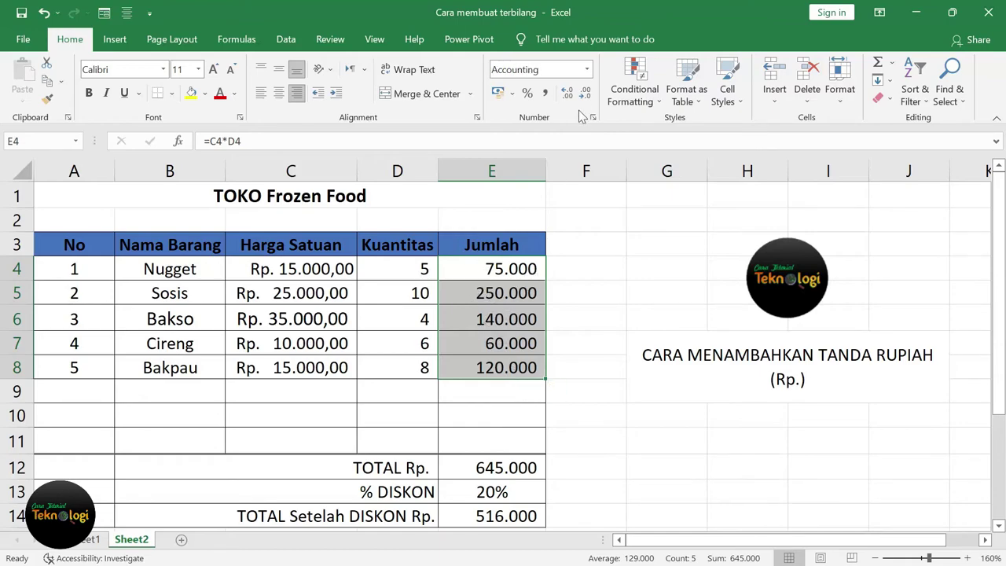
pyautogui.click(587, 70)
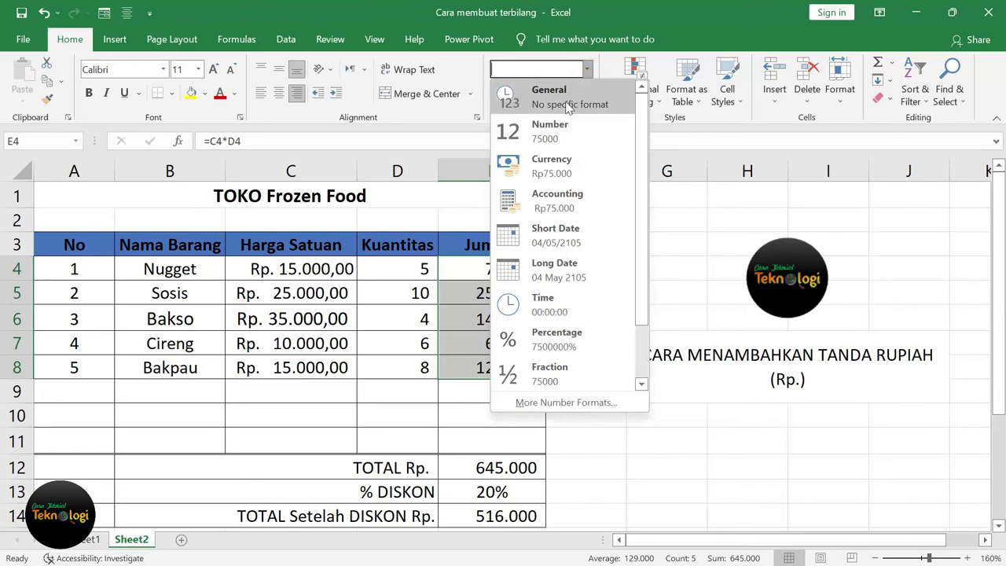
pyautogui.click(567, 178)
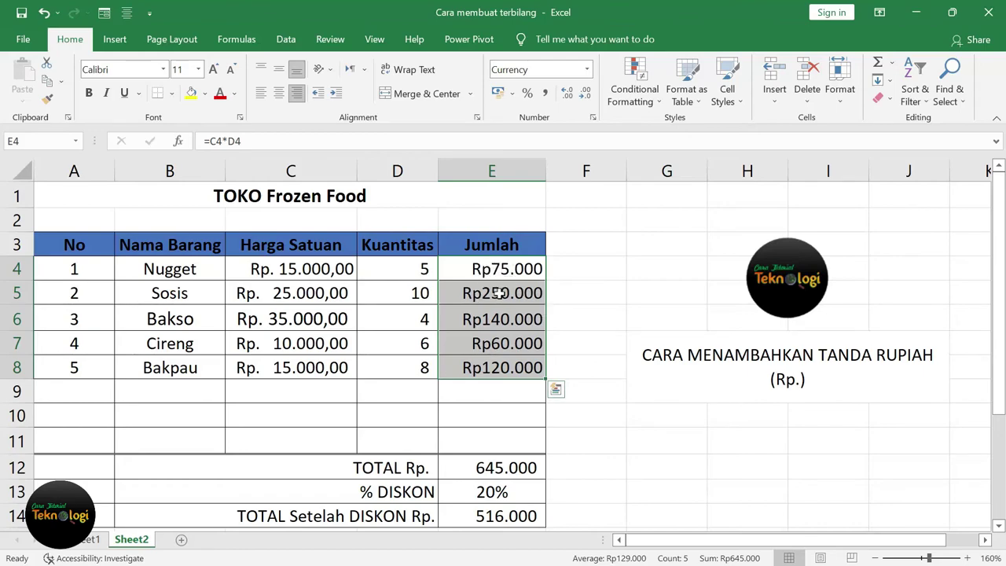
# - Change the totals' custom code to Rp. #.##0 so they read Rp. 75.000 onward
pyautogui.rightClick(500, 292)
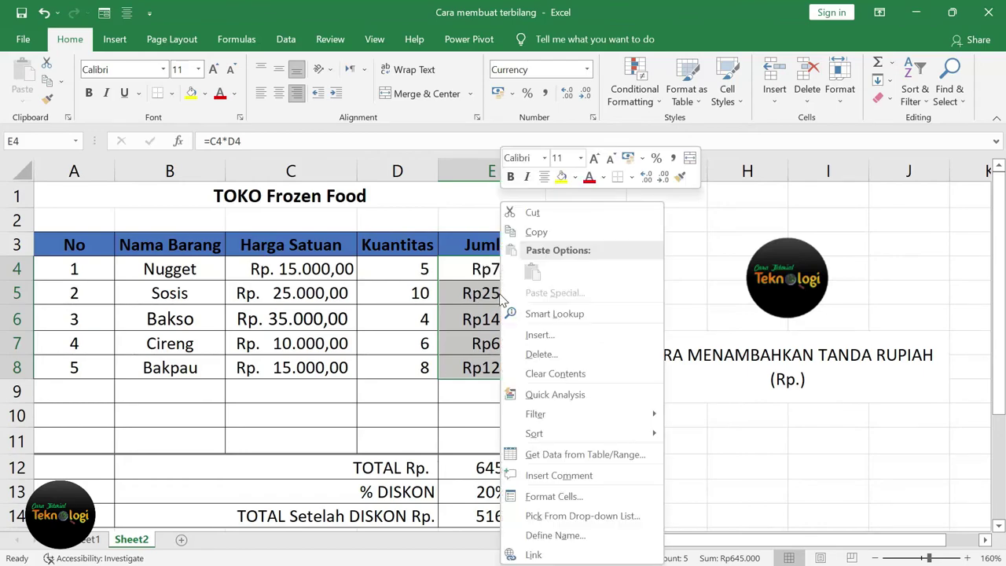
pyautogui.click(585, 496)
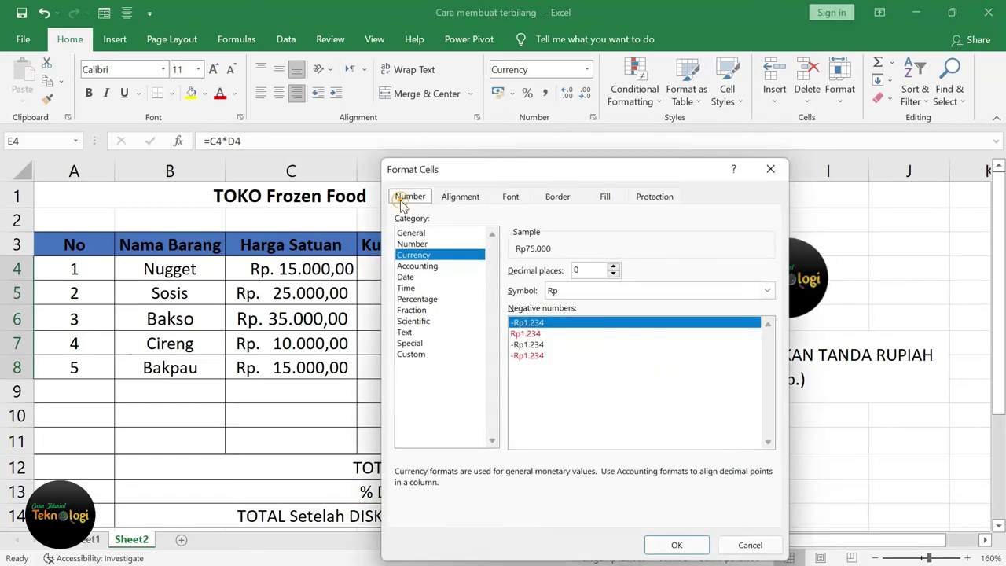
pyautogui.click(411, 354)
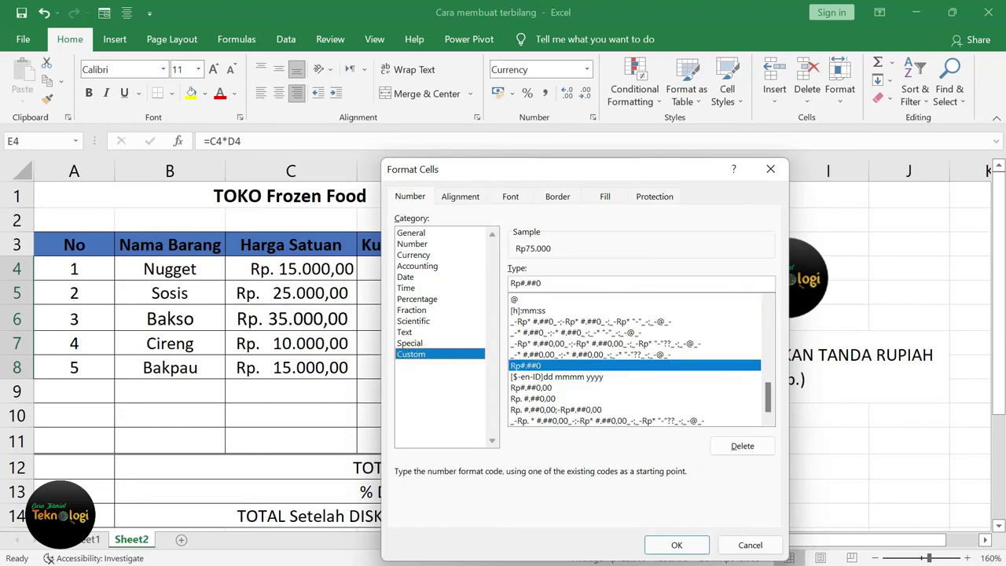
pyautogui.click(521, 283)
pyautogui.write('.')
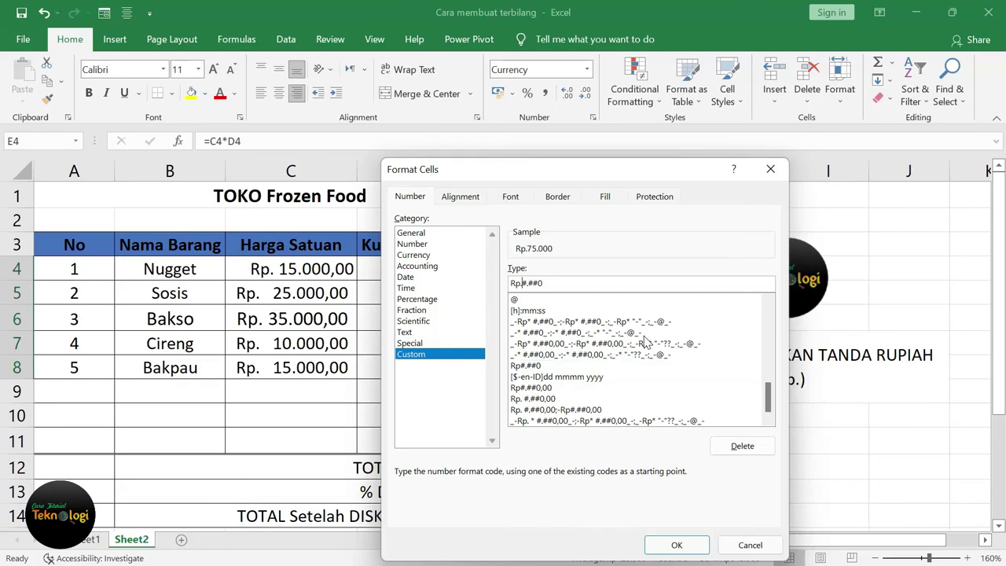
pyautogui.click(677, 545)
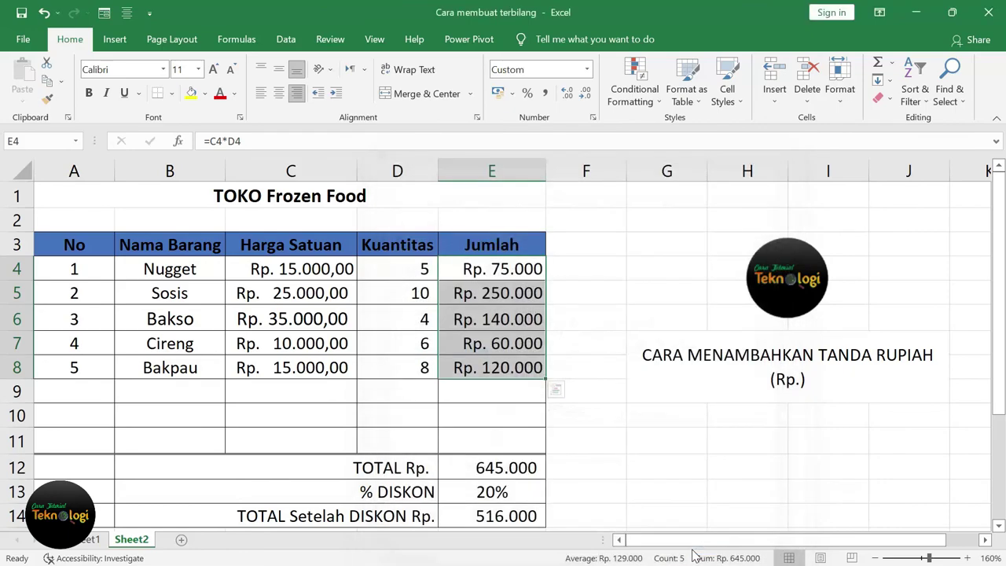
pyautogui.click(660, 418)
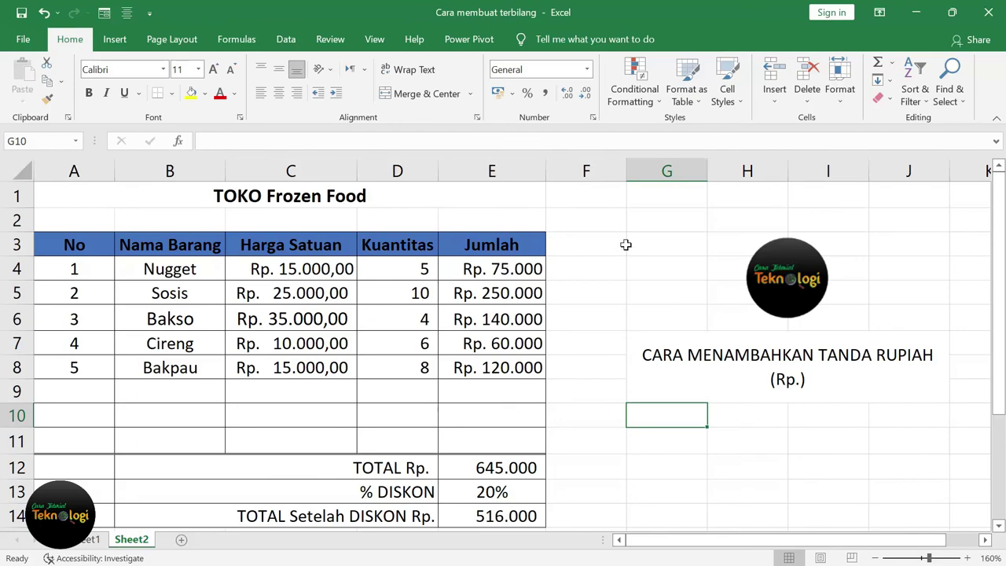